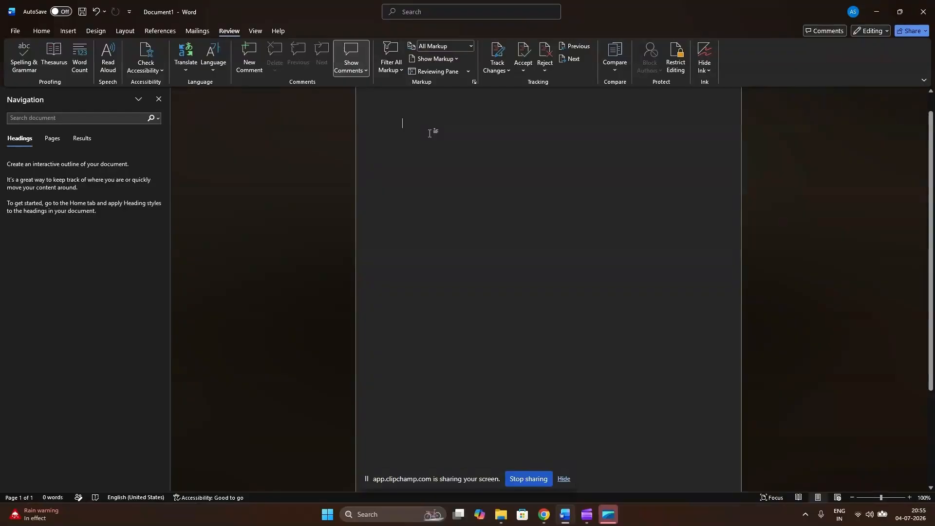
Write "The between" as the first line of the blank document.
{"action": "type", "text": "The "}
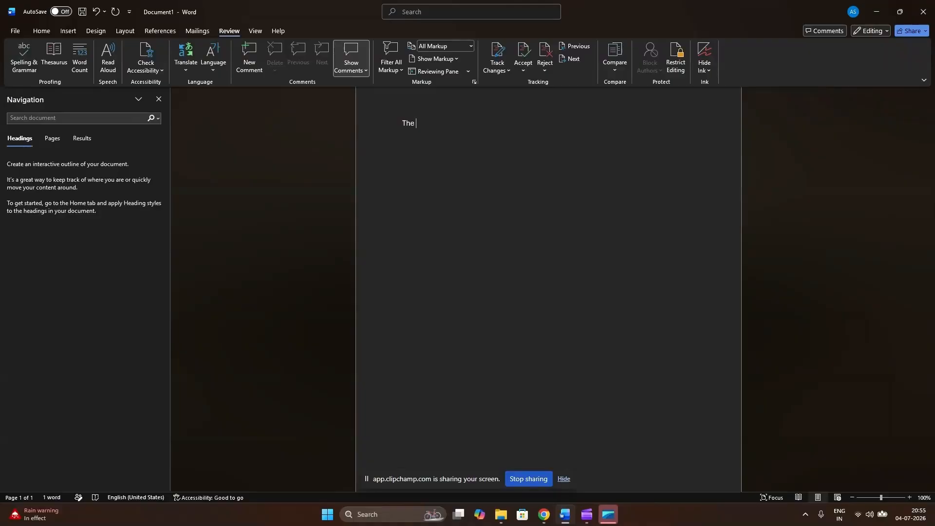
{"action": "type", "text": "b"}
{"action": "type", "text": "teween"}
Add a line with the person's name, "works at Microsoft as a Senior Technical Writer", using the AutoCorrect codes ;name, ;company and ;title.
{"action": "left_click", "coordinate": [880, 498]}
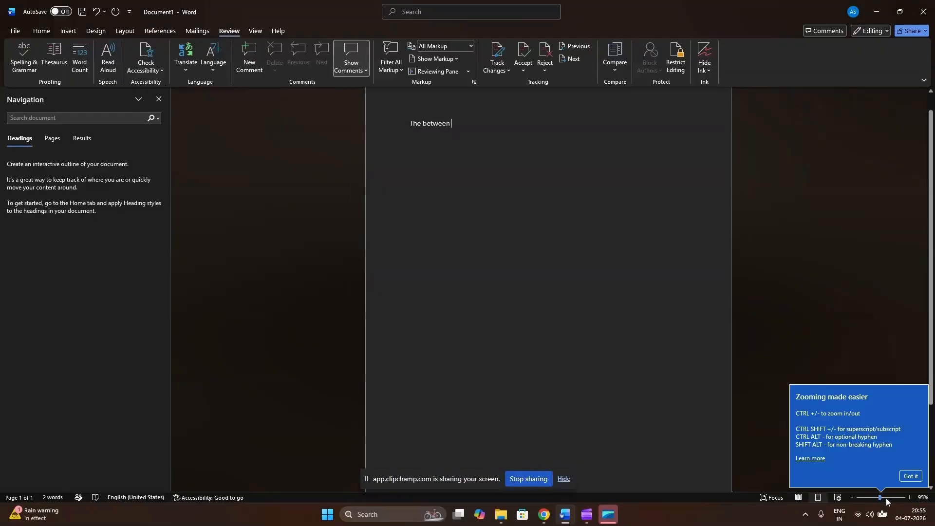
{"action": "left_click_drag", "start_coordinate": [880, 499], "coordinate": [894, 498]}
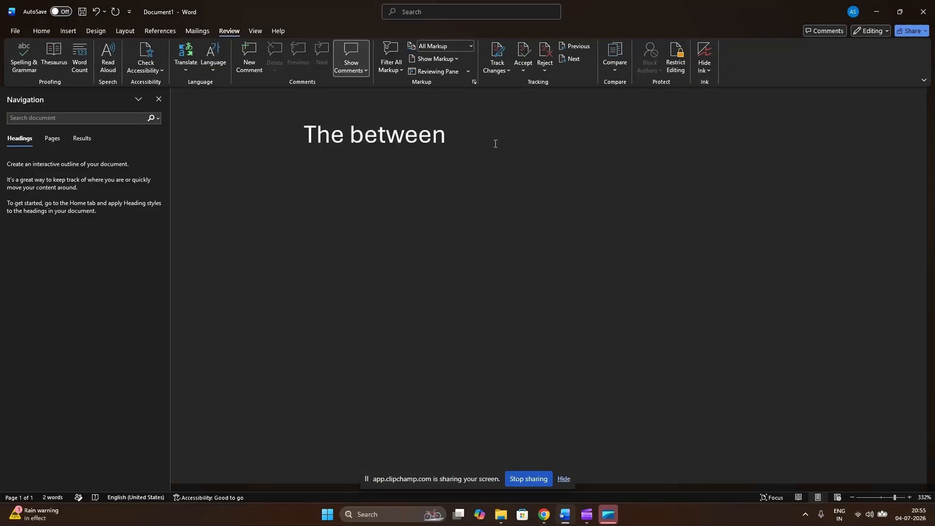
{"action": "key", "text": "Return"}
{"action": "type", "text": ";name"}
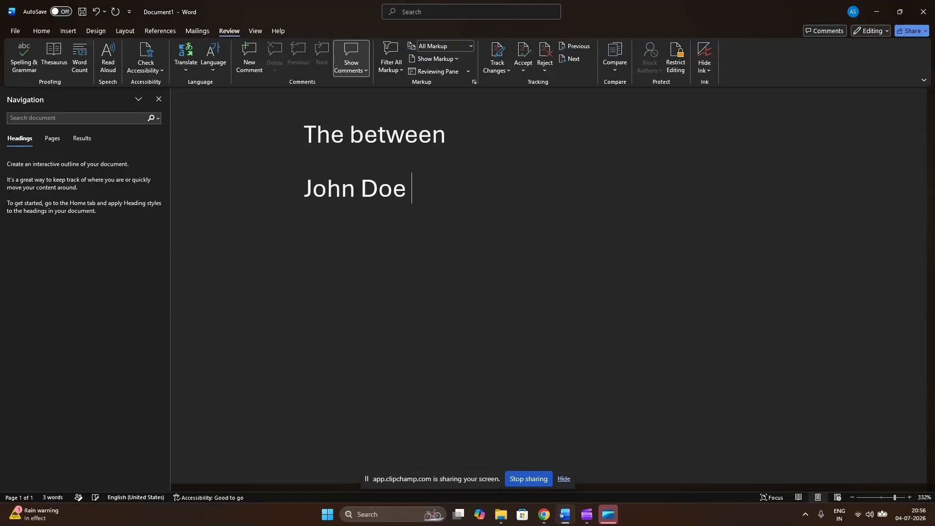
{"action": "type", "text": " works a"}
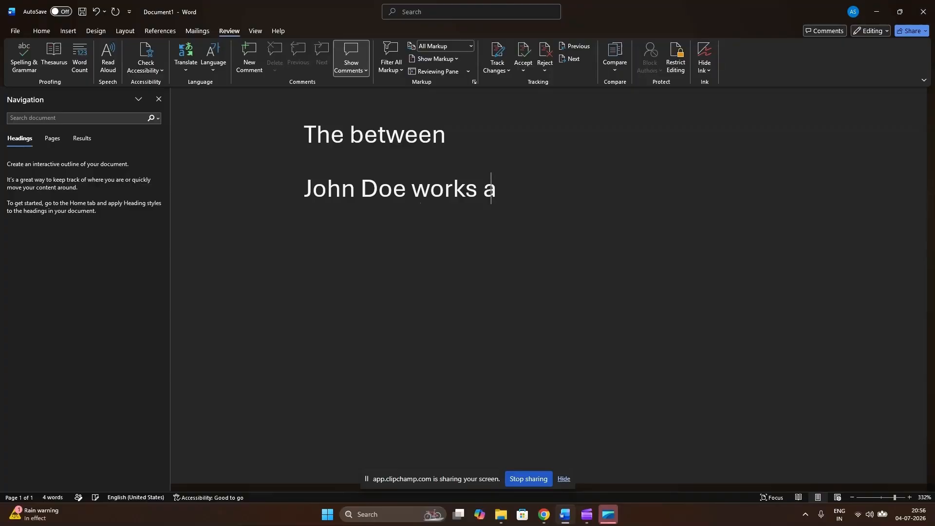
{"action": "type", "text": "t ;company"}
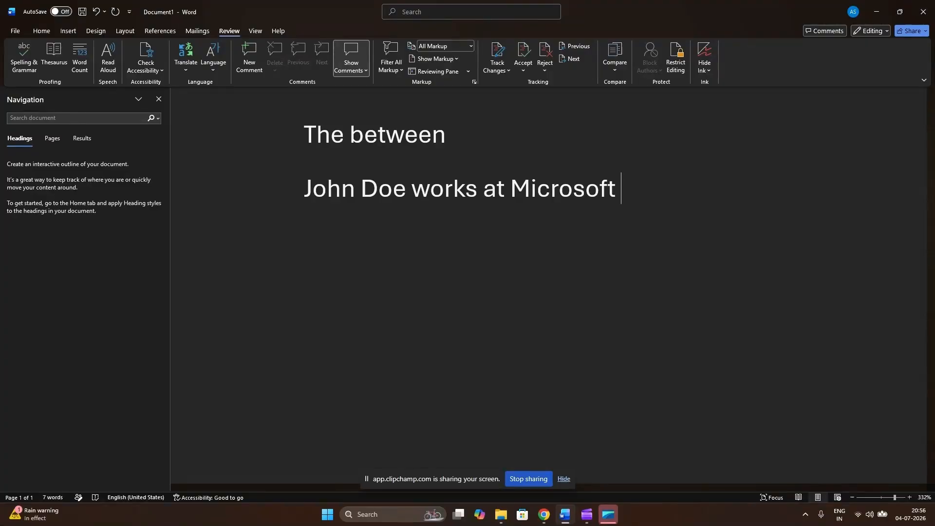
{"action": "type", "text": " as a "}
{"action": "type", "text": ";title"}
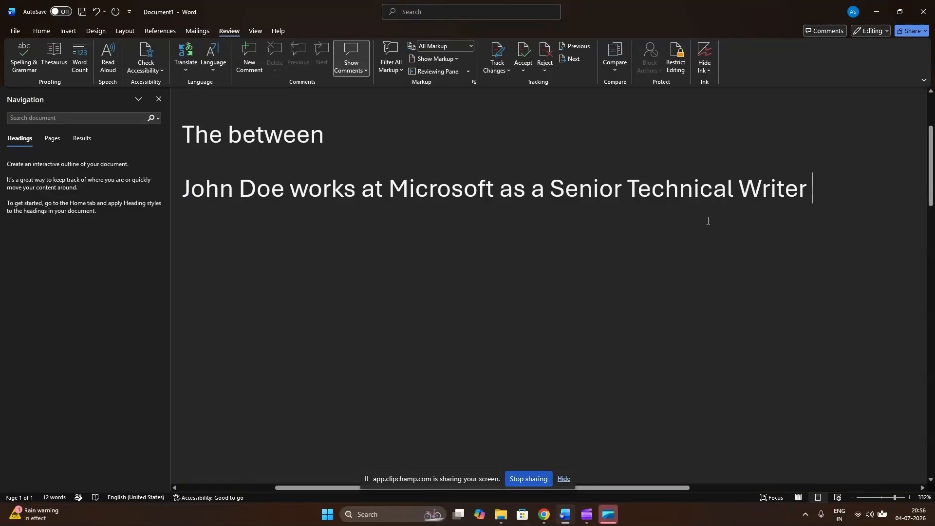
Add a new line reading ";todo Review the documentation before publishing".
{"action": "key", "text": "Return"}
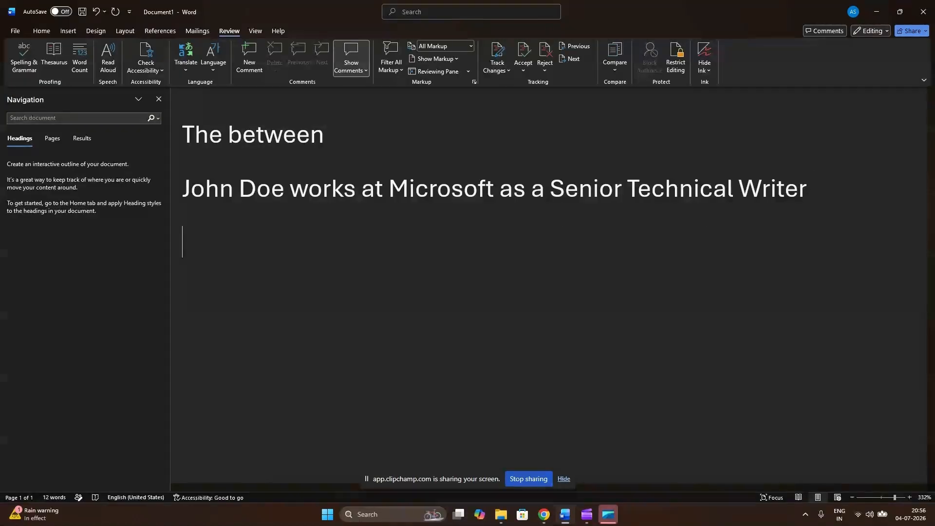
{"action": "type", "text": ";todo "}
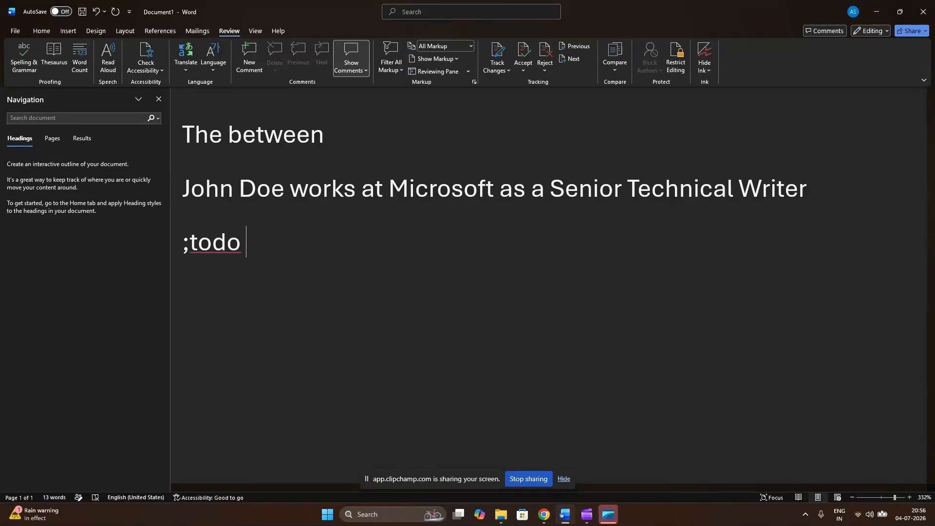
{"action": "type", "text": "Review "}
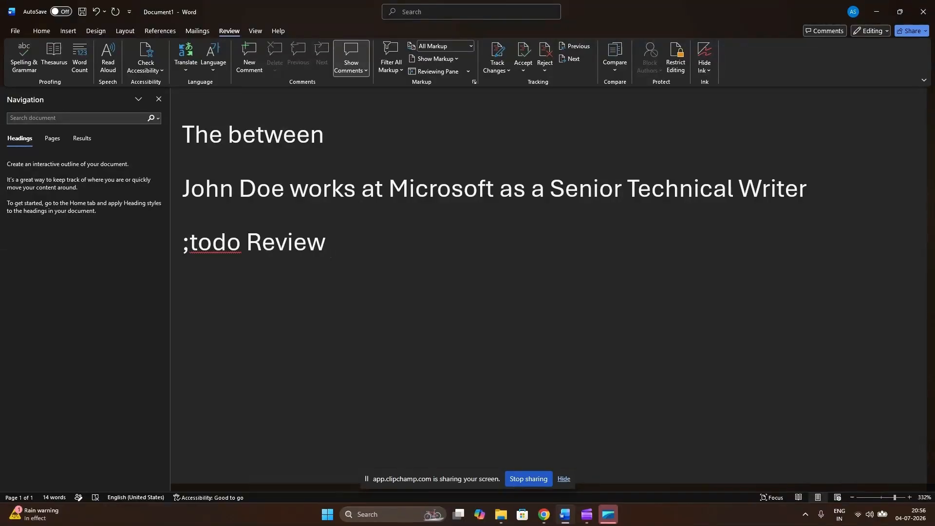
{"action": "type", "text": "the documentation "}
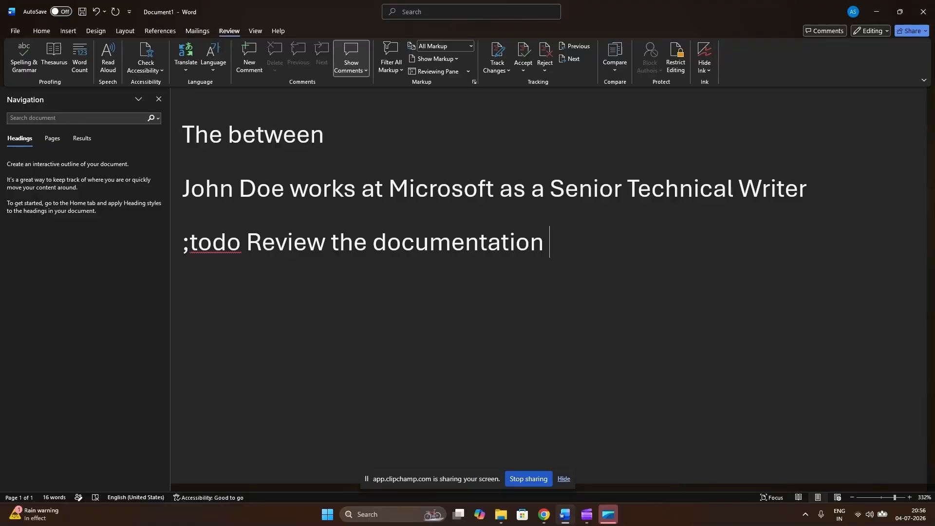
{"action": "type", "text": "befor"}
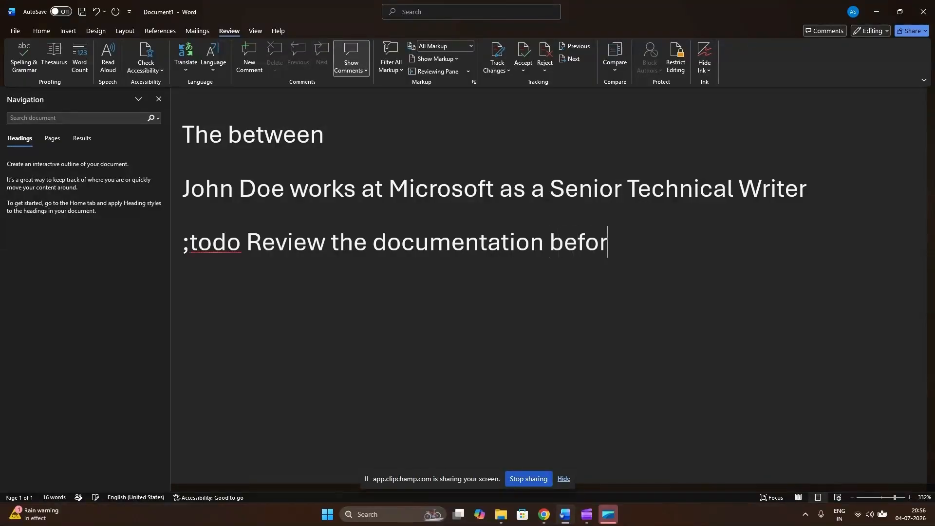
{"action": "type", "text": "e publishing"}
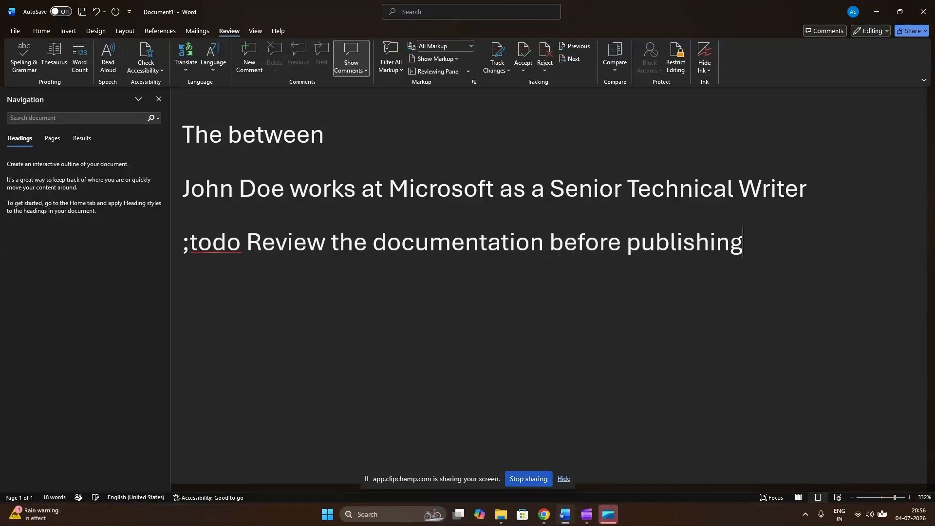
Replace the ";todo" code at the start of the review line with "TODO".
{"action": "double_click", "coordinate": [208, 241]}
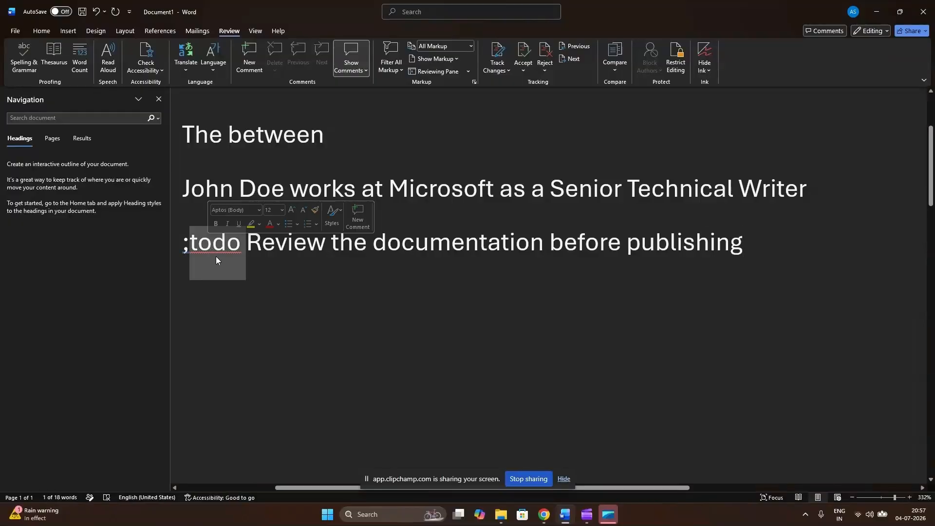
{"action": "type", "text": "T"}
{"action": "key", "text": "BackSpace"}
{"action": "key", "text": "BackSpace"}
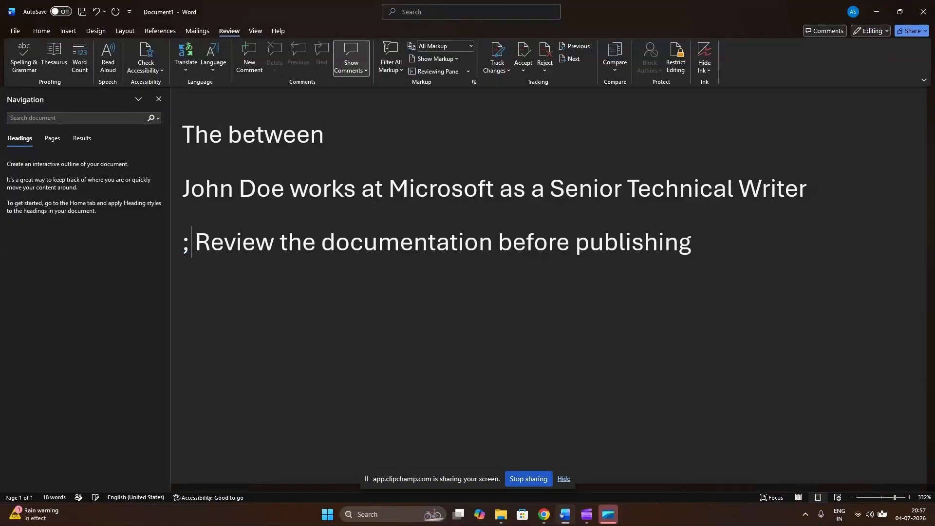
{"action": "type", "text": "TODO"}
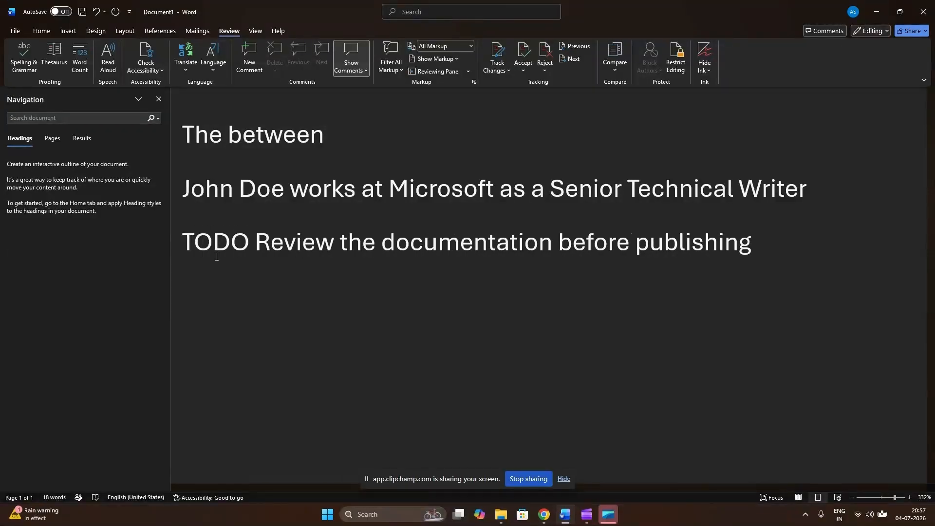
Add the word "documentation" on a new line below the TODO line, using the lowercase AutoCorrect code ;doc.
{"action": "left_click", "coordinate": [797, 243]}
{"action": "key", "text": "Return"}
{"action": "type", "text": ";DOC"}
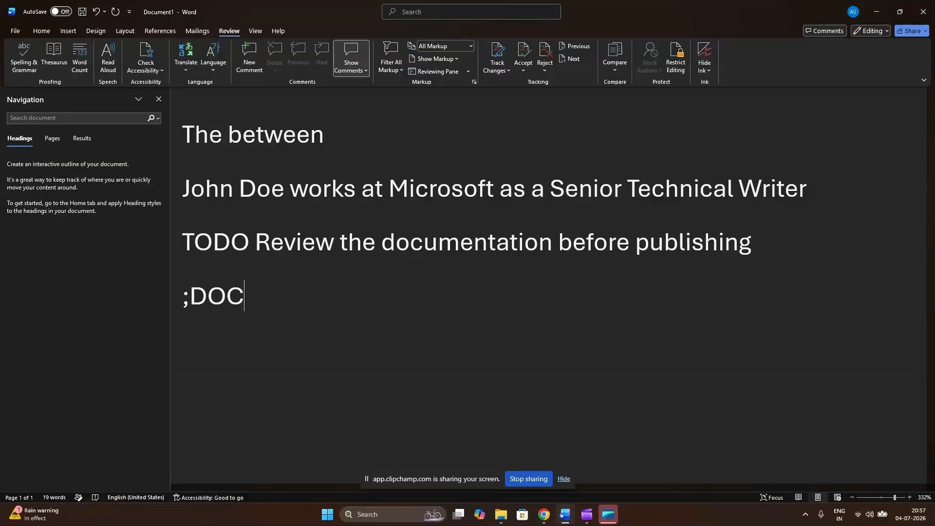
{"action": "key", "text": "BackSpace"}
{"action": "key", "text": "BackSpace"}
{"action": "key", "text": "BackSpace"}
{"action": "type", "text": "documentation"}
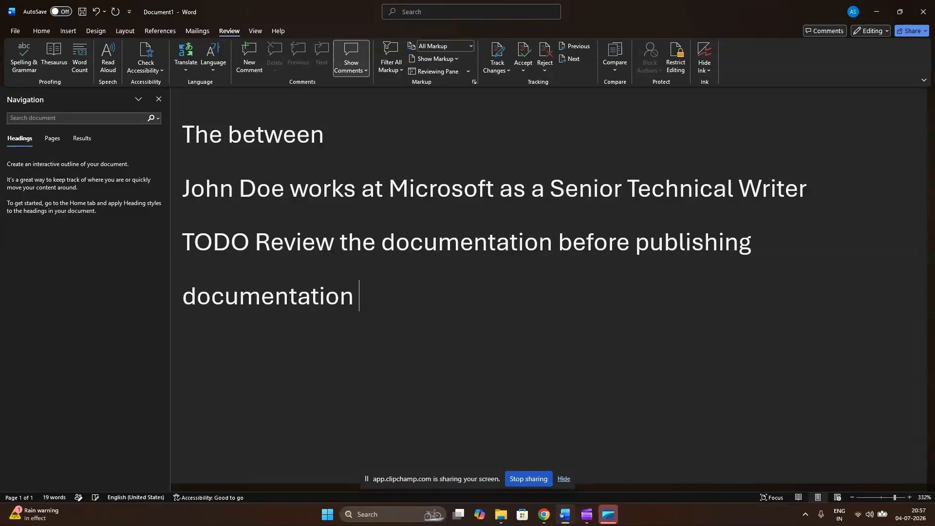
Add the line "Important: Never share your password", using the AutoCorrect codes ;warn and ;pwd.
{"action": "key", "text": "Return"}
{"action": "type", "text": ";wart"}
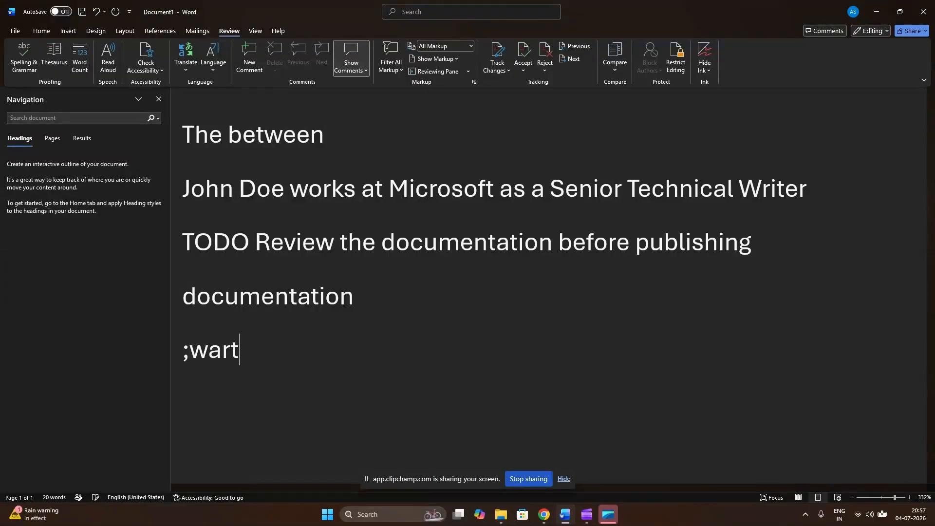
{"action": "key", "text": "BackSpace"}
{"action": "type", "text": "n"}
{"action": "key", "text": "space"}
{"action": "type", "text": "Neve"}
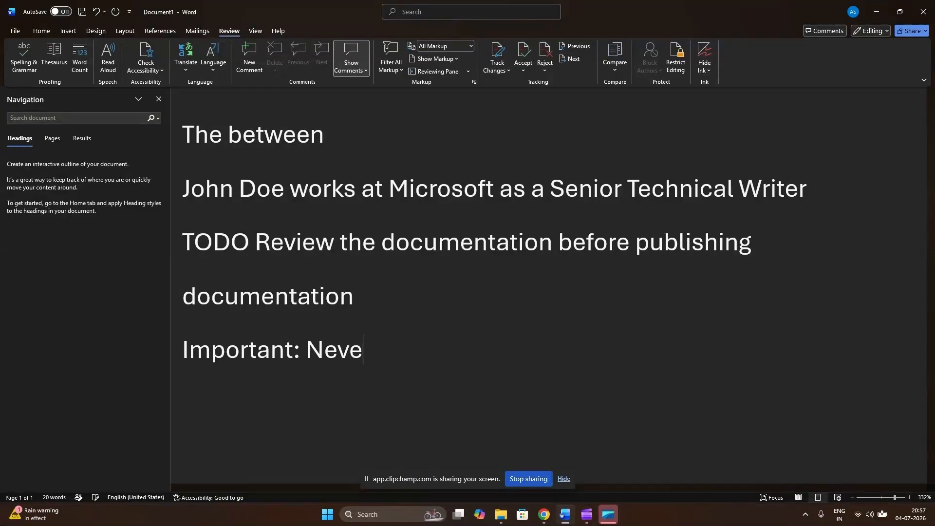
{"action": "type", "text": "r share your"}
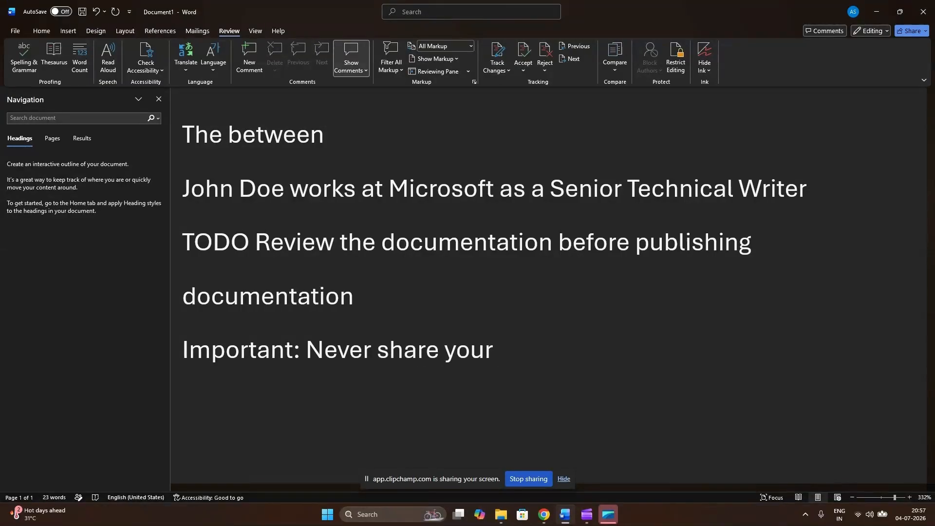
{"action": "type", "text": " ;pwd"}
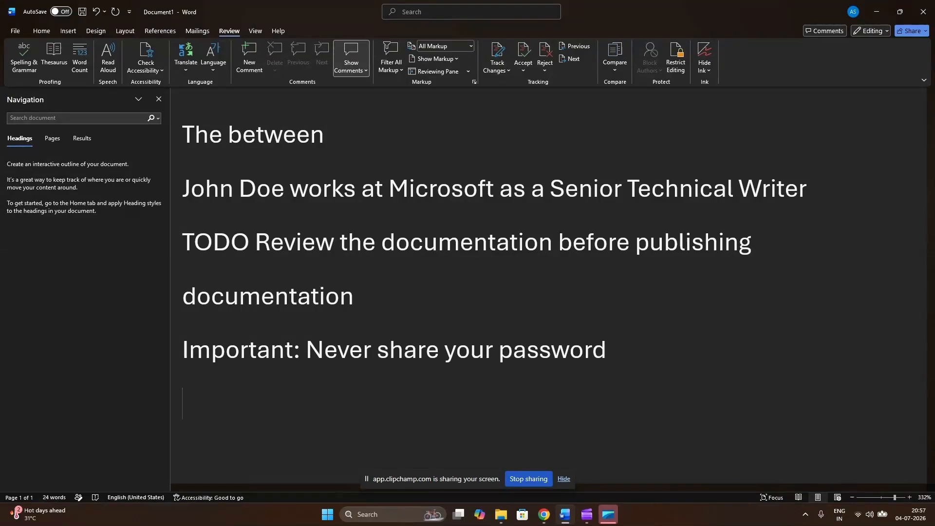
Add the line "Step 1 → Open the User Interface (UI)", using the AutoCorrect codes ;arrow and ;ui.
{"action": "scroll", "coordinate": [404, 346], "scroll_direction": "down", "scroll_amount": 3}
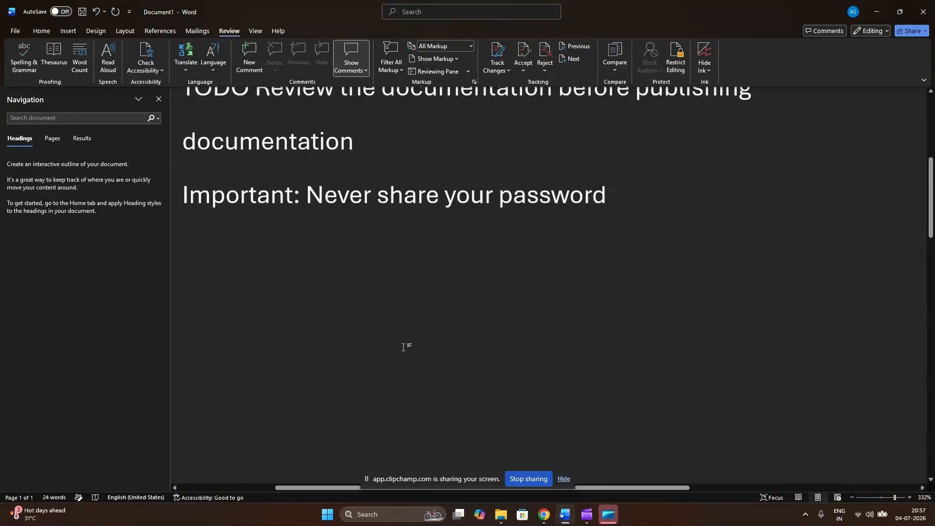
{"action": "key", "text": "Return"}
{"action": "type", "text": "Step 1"}
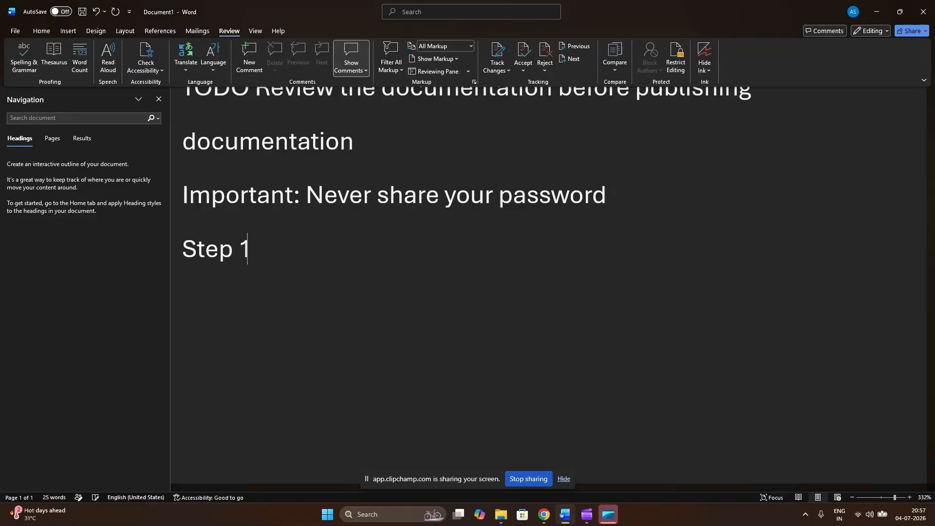
{"action": "type", "text": " ;"}
{"action": "type", "text": "a"}
{"action": "type", "text": "rrow"}
{"action": "type", "text": " I"}
{"action": "key", "text": "BackSpace"}
{"action": "type", "text": "Open"}
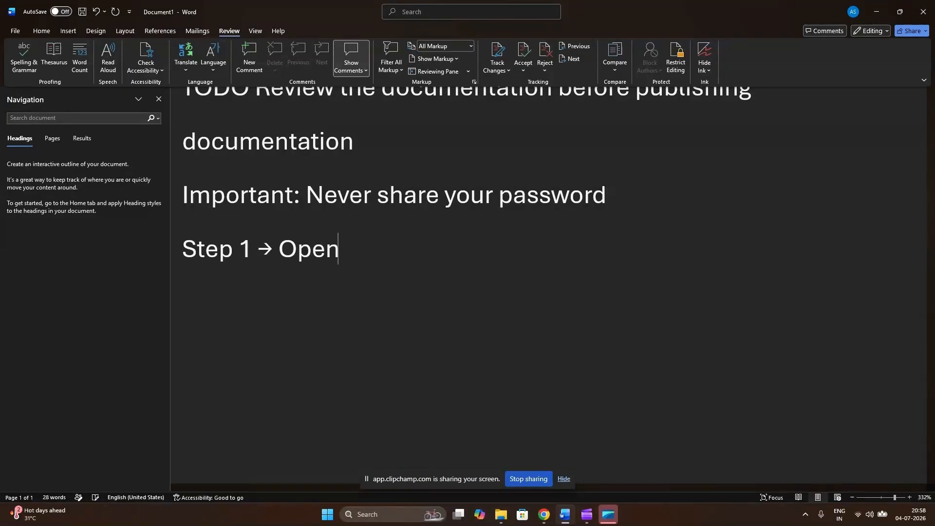
{"action": "type", "text": " the '"}
{"action": "key", "text": "BackSpace"}
{"action": "type", "text": ";ui"}
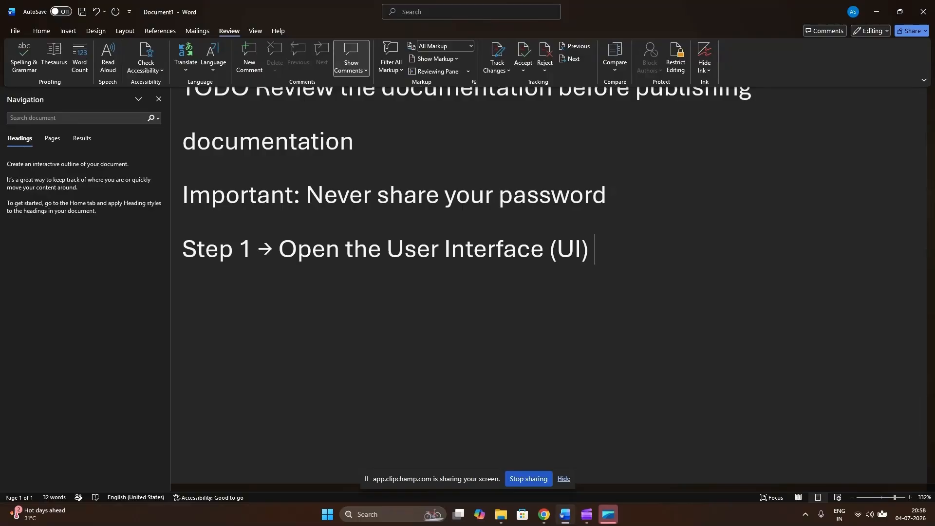
Begin the next line with "Step 2 →", using the AutoCorrect code ;arrow for the arrow symbol.
{"action": "key", "text": "Return"}
{"action": "type", "text": "Step 1 ;arr"}
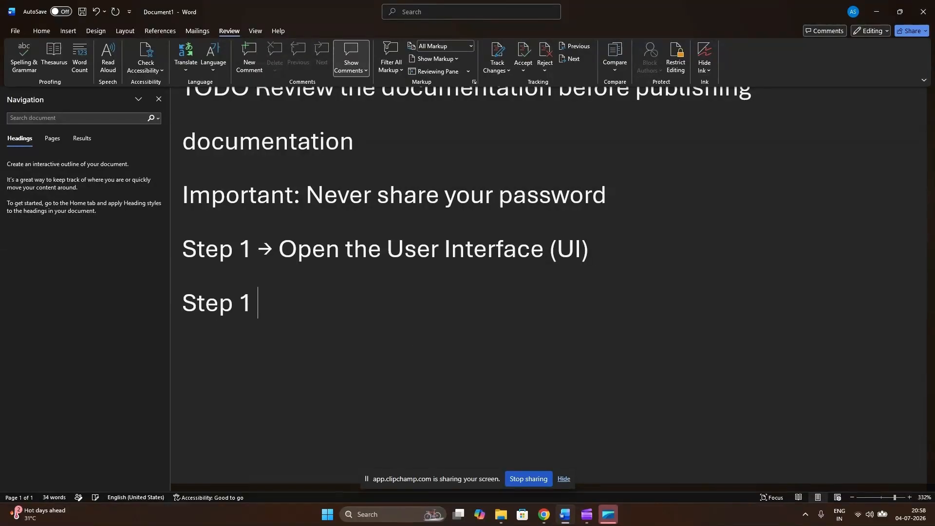
{"action": "type", "text": "ow"}
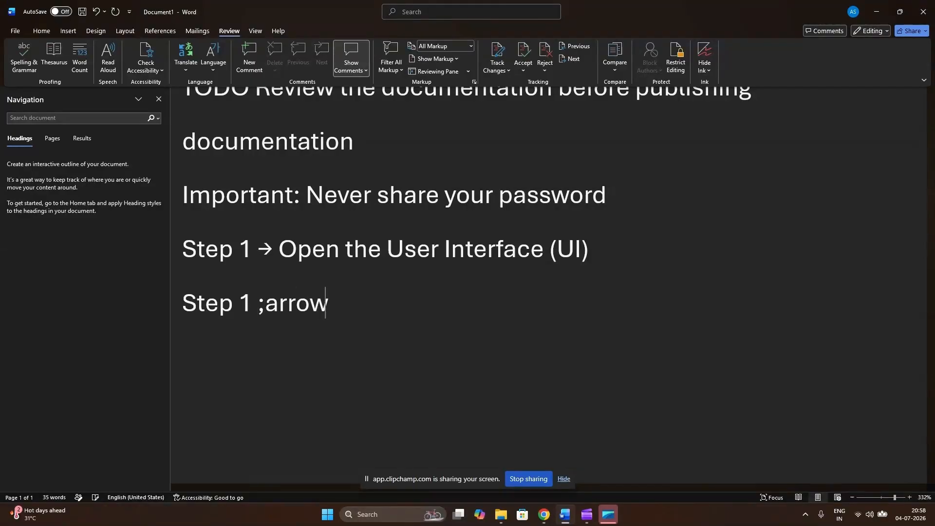
{"action": "key", "text": "Left"}
{"action": "key", "text": "Left"}
{"action": "key", "text": "Left"}
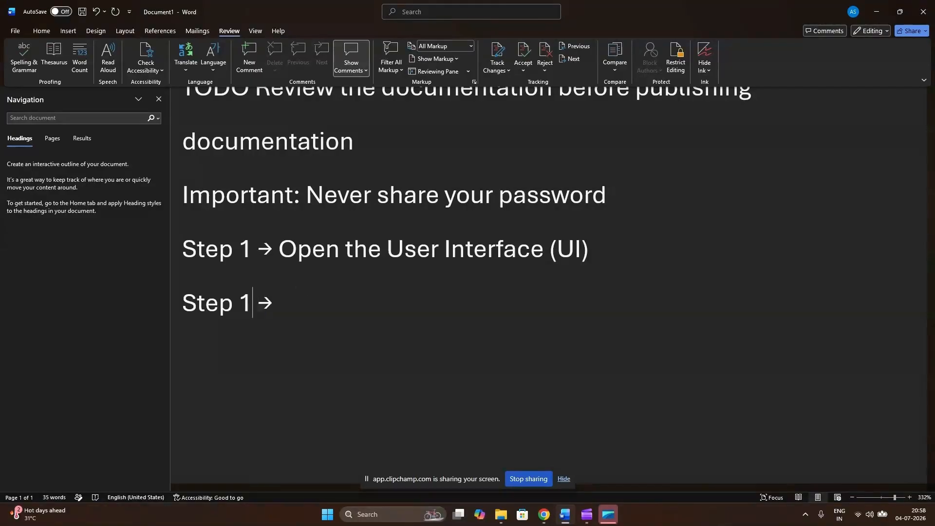
{"action": "key", "text": "Right"}
{"action": "key", "text": "BackSpace"}
{"action": "type", "text": "2"}
{"action": "key", "text": "super"}
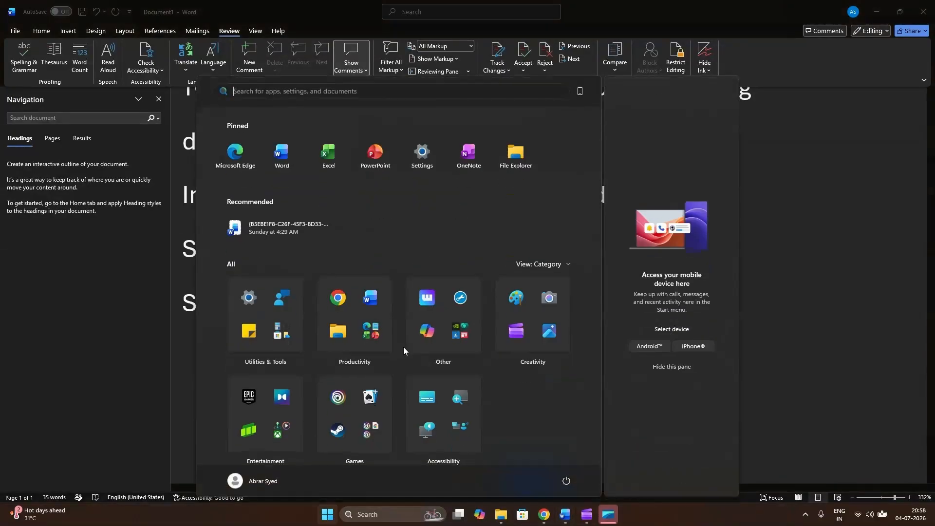
{"action": "key", "text": "super"}
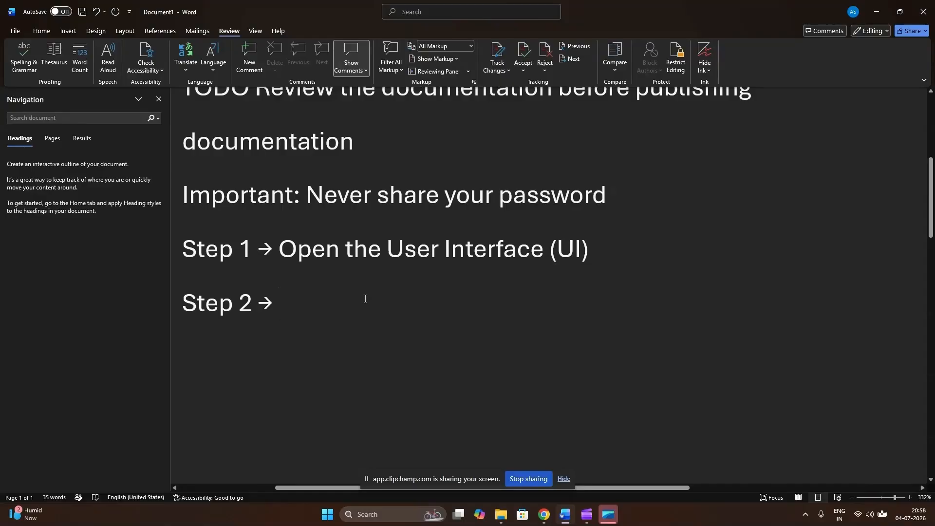
Complete the Step 2 line with "Call the Application Programming Interface (API)", using the AutoCorrect code ;api.
{"action": "type", "text": "Call "}
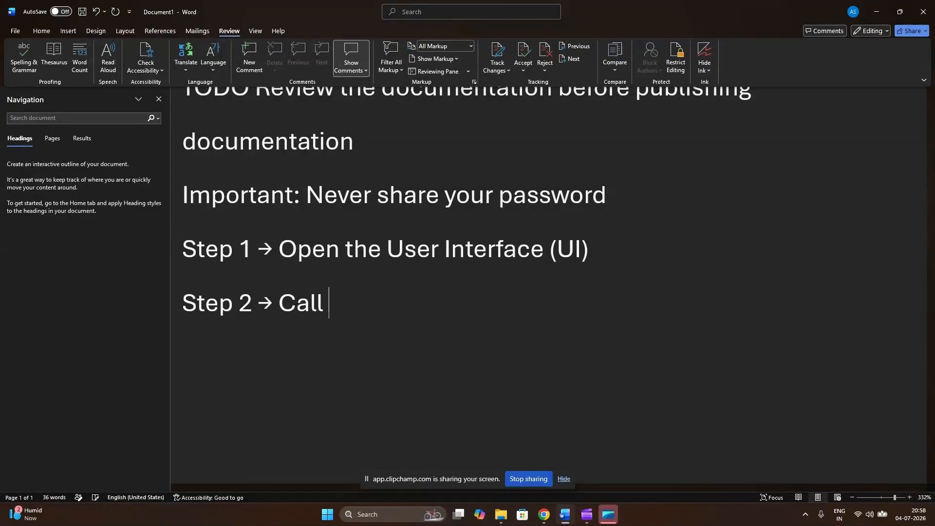
{"action": "type", "text": "the ;api"}
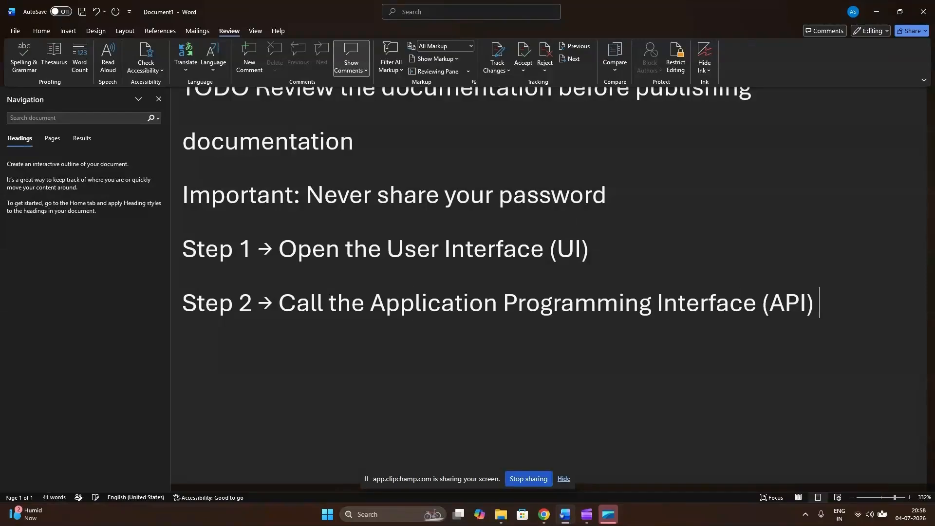
Add the line "✔ Completed" below Step 2, using the AutoCorrect code ;check for the check mark.
{"action": "key", "text": "Return"}
{"action": "type", "text": ";check"}
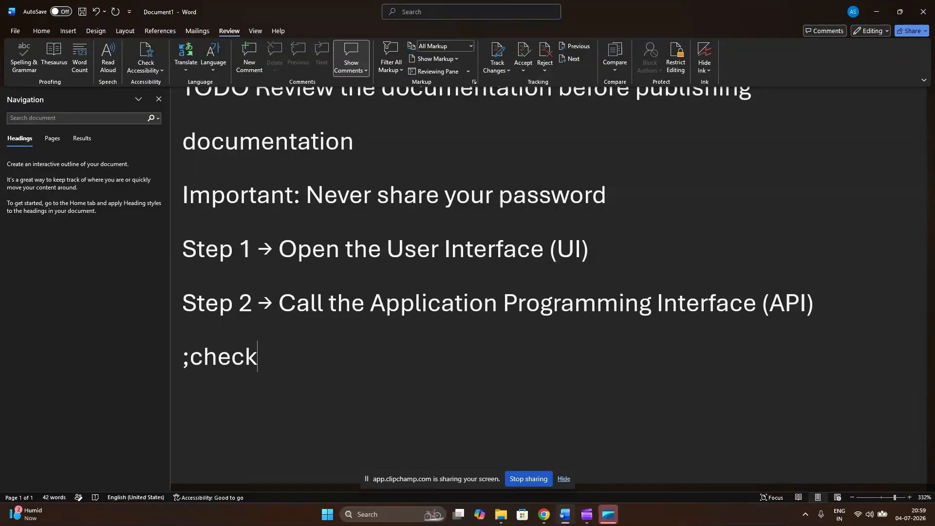
{"action": "type", "text": " Comnpl"}
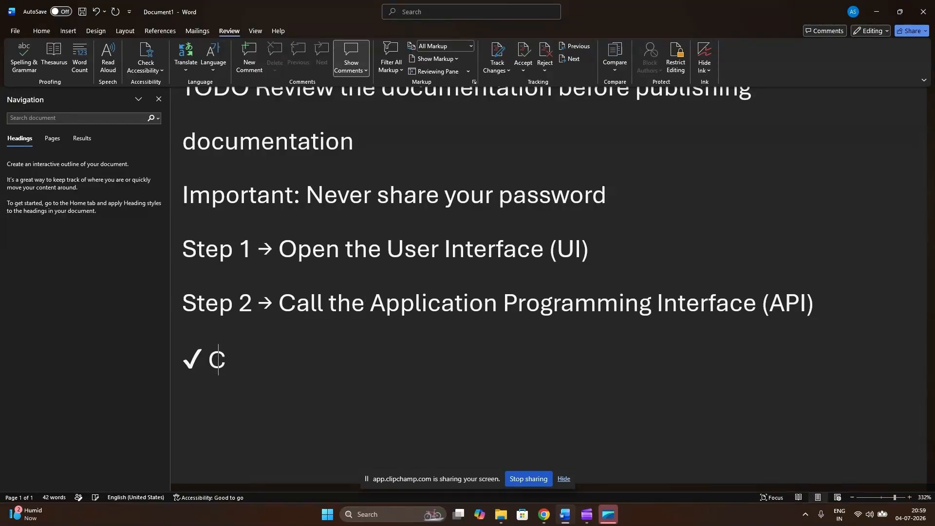
{"action": "key", "text": "BackSpace"}
{"action": "key", "text": "BackSpace"}
{"action": "key", "text": "BackSpace"}
{"action": "type", "text": "pleted"}
{"action": "key", "text": "Return"}
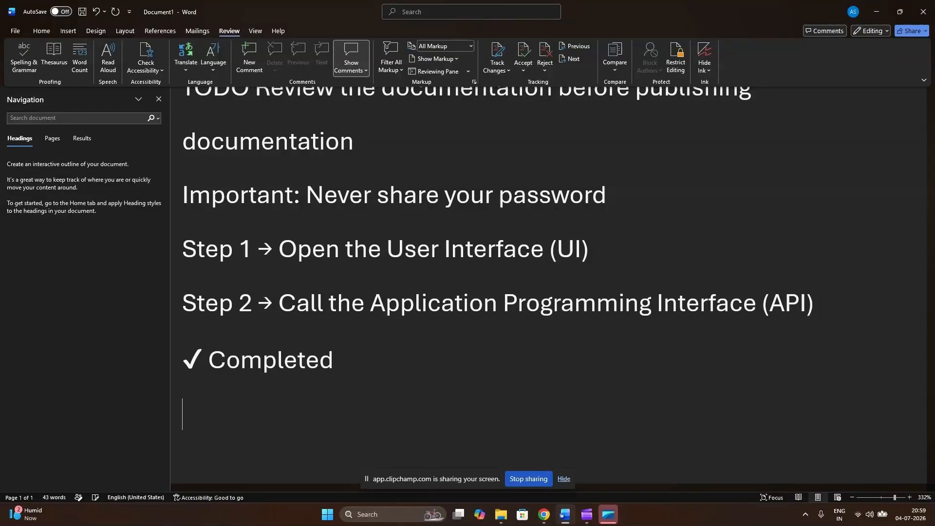
Add the line "✘ Failed", using the AutoCorrect code ;cross for the cross symbol.
{"action": "type", "text": ";cross "}
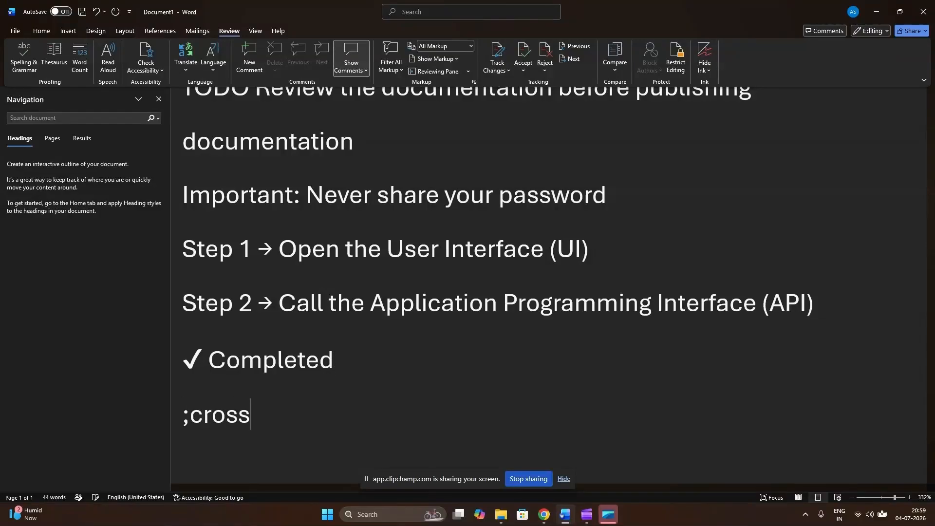
{"action": "type", "text": "F"}
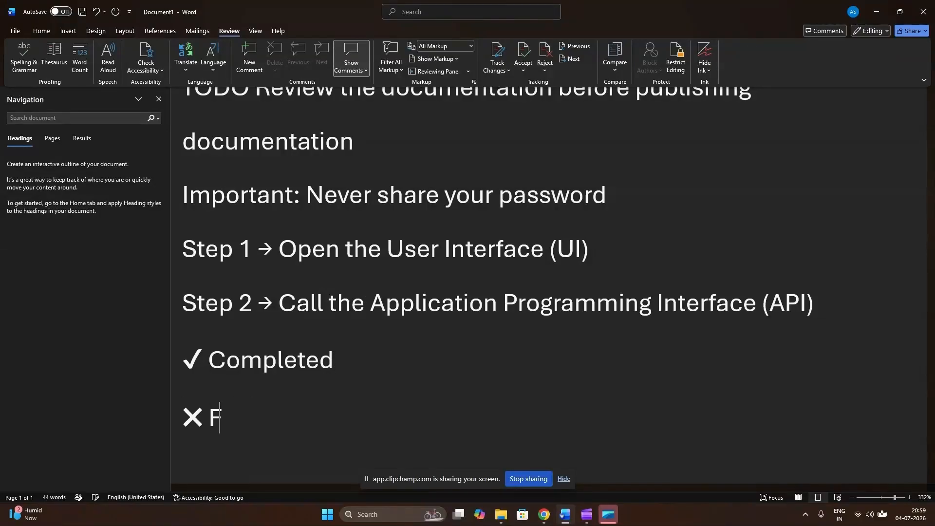
{"action": "type", "text": "ailed"}
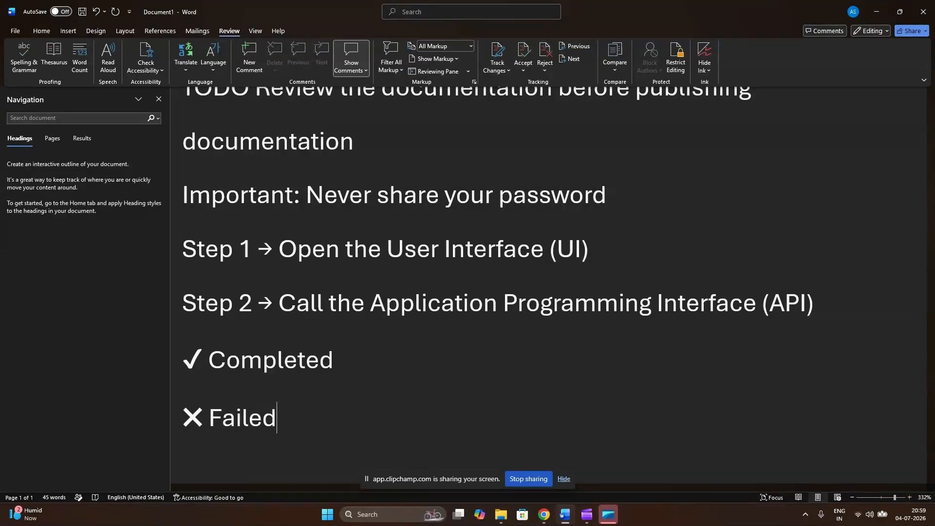
{"action": "key", "text": "Return"}
Add the disclaimer "The information in this document is subject to change without notice.", using the AutoCorrect code ;disc.
{"action": "scroll", "coordinate": [378, 370], "scroll_direction": "down", "scroll_amount": 2}
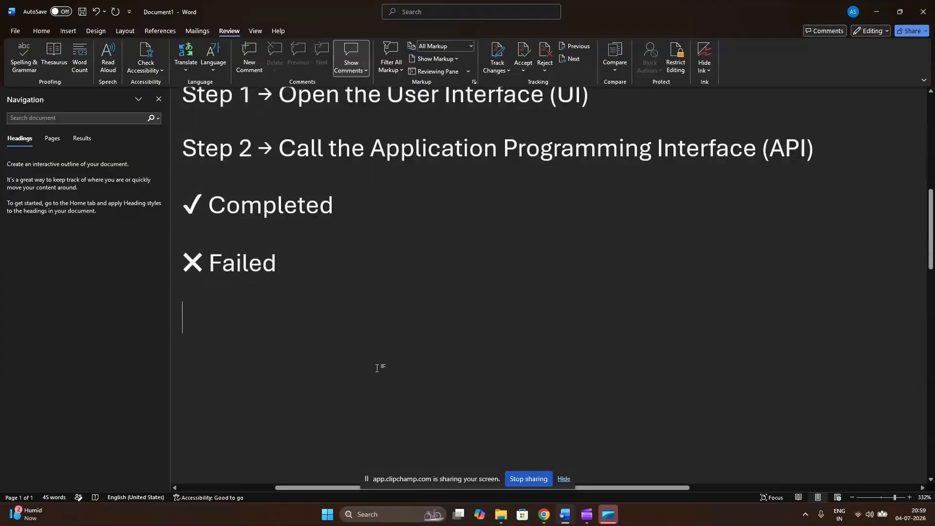
{"action": "type", "text": ";"}
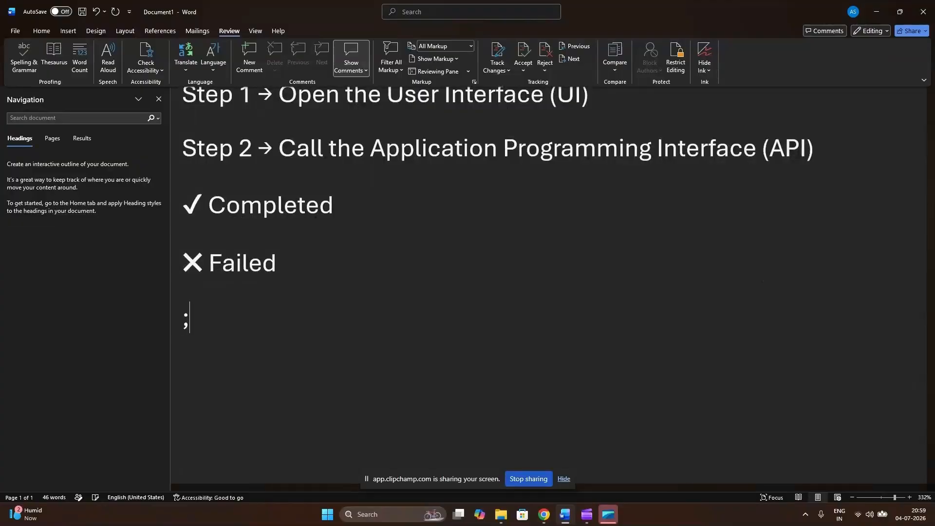
{"action": "type", "text": "disc"}
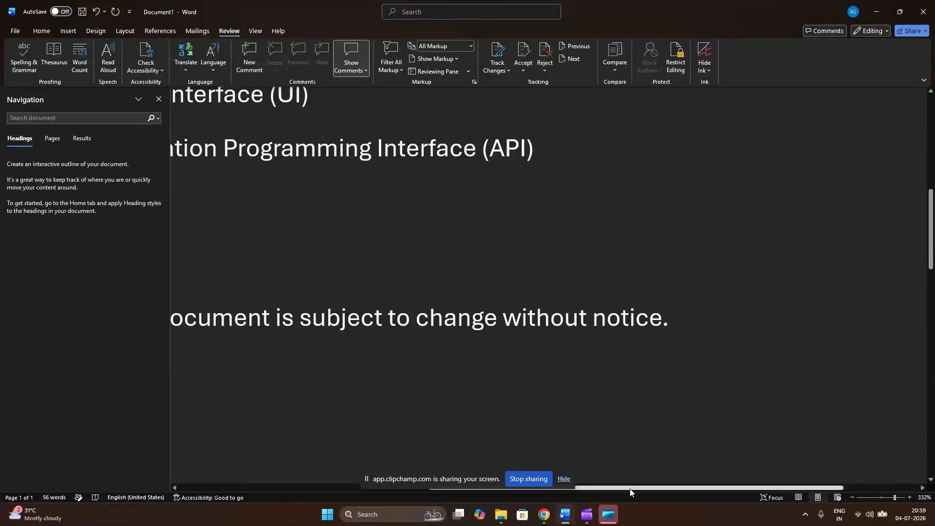
Examine the full disclaimer sentence and the expanded lines above it.
{"action": "left_click_drag", "start_coordinate": [629, 489], "coordinate": [481, 477]}
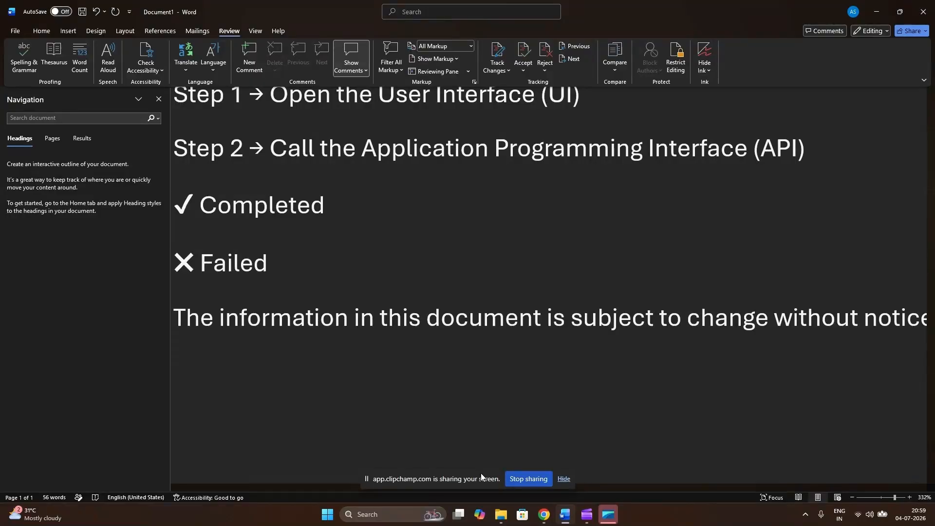
{"action": "scroll", "coordinate": [549, 477], "scroll_direction": "left", "scroll_amount": 3}
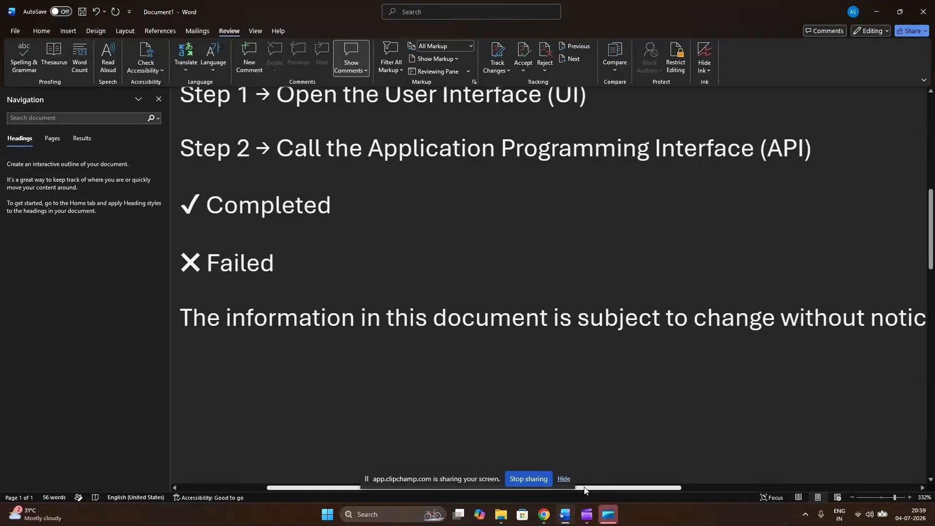
{"action": "scroll", "coordinate": [481, 381], "scroll_direction": "up", "scroll_amount": 4}
{"action": "scroll", "coordinate": [481, 381], "scroll_direction": "down", "scroll_amount": 4}
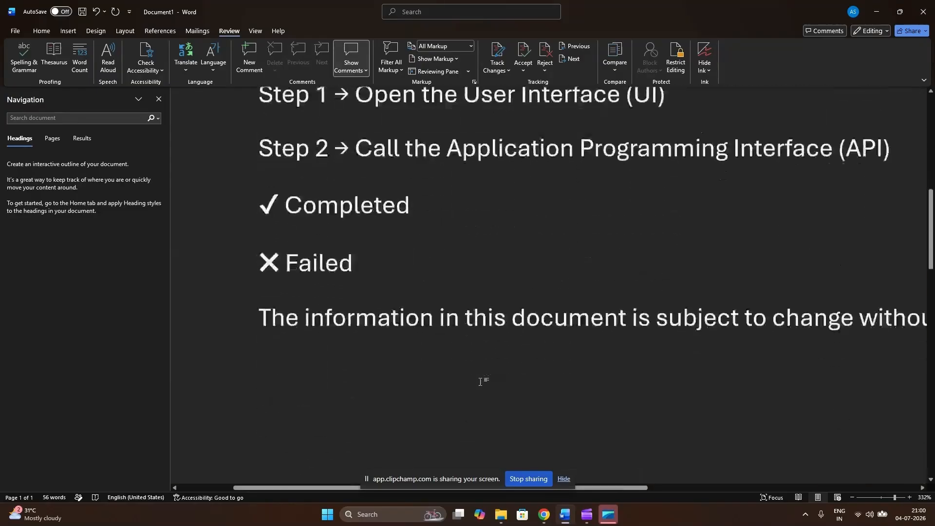
{"action": "scroll", "coordinate": [480, 382], "scroll_direction": "up", "scroll_amount": 3}
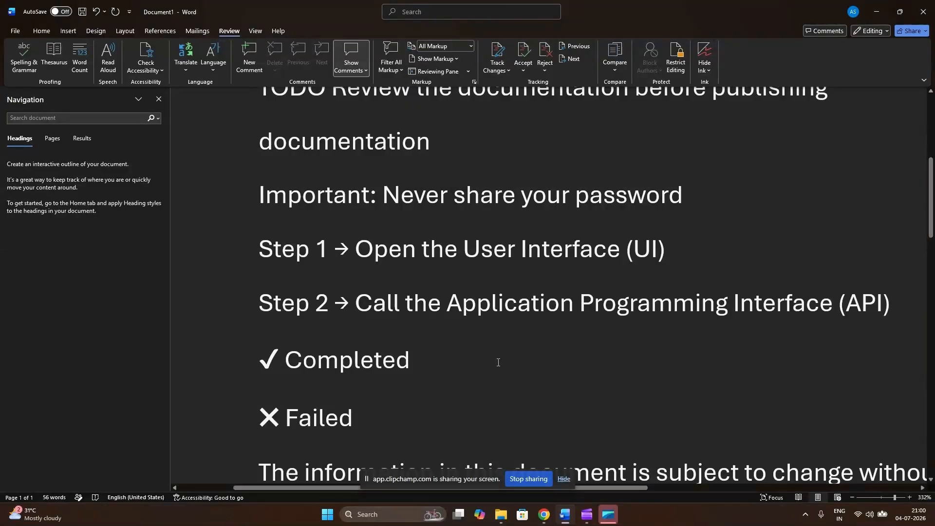
{"action": "scroll", "coordinate": [484, 361], "scroll_direction": "down", "scroll_amount": 5}
{"action": "scroll", "coordinate": [484, 361], "scroll_direction": "up", "scroll_amount": 3}
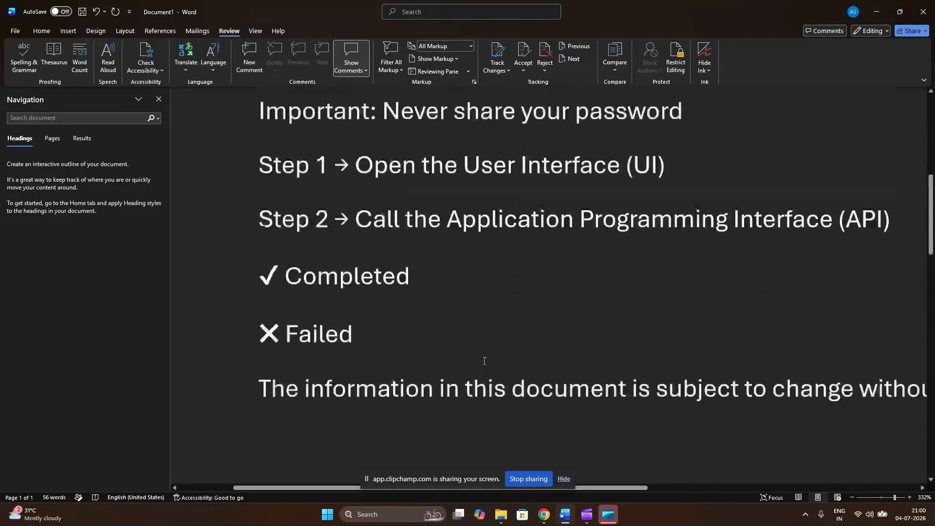
{"action": "left_click", "coordinate": [377, 395]}
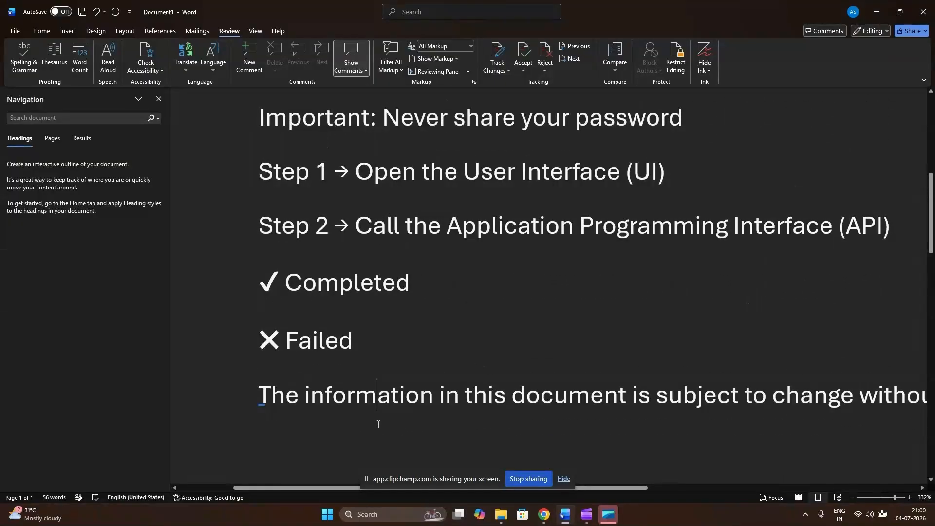
Open the AutoCorrect options from the proofing settings and look through the replacement list for the custom codes.
{"action": "left_click", "coordinate": [16, 31]}
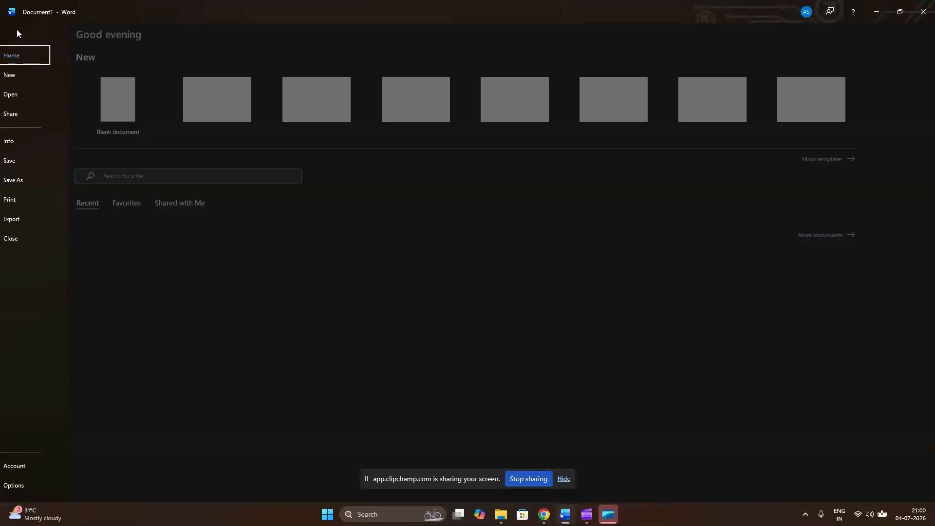
{"action": "left_click", "coordinate": [39, 485]}
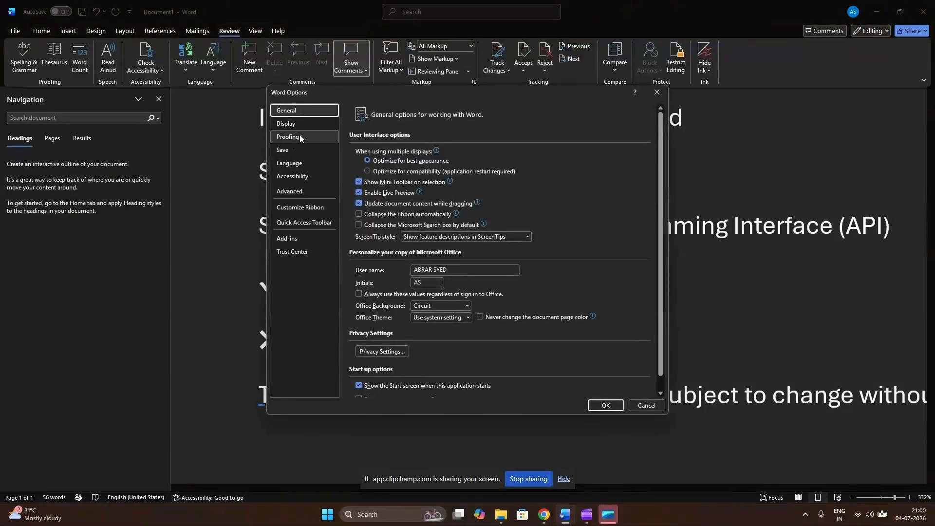
{"action": "left_click", "coordinate": [299, 137]}
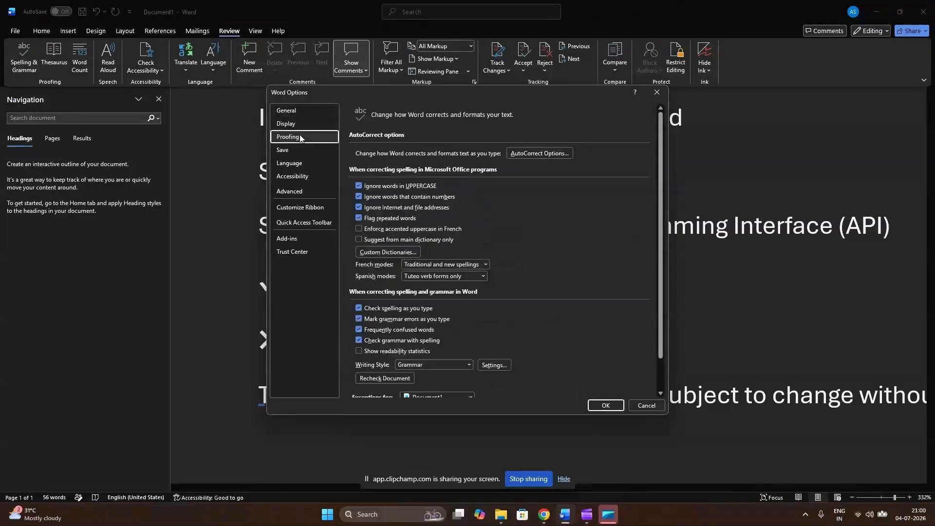
{"action": "left_click", "coordinate": [547, 154]}
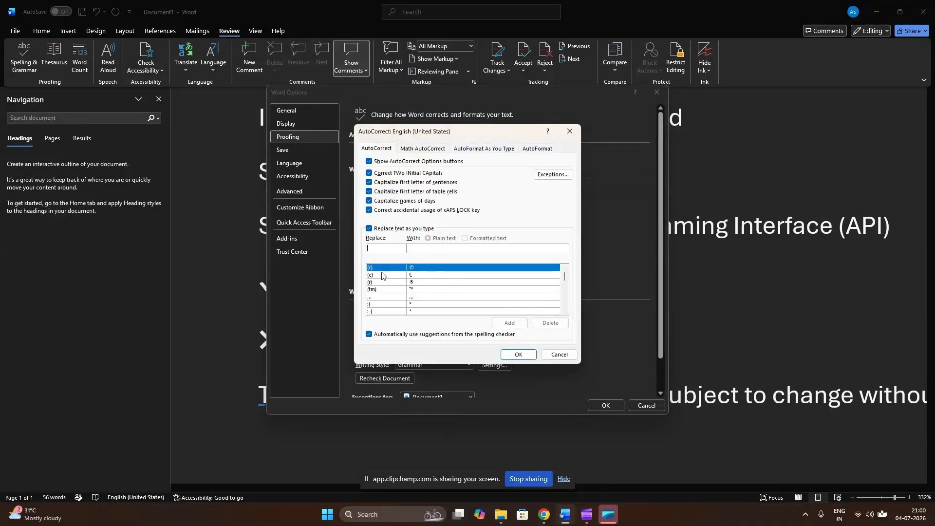
{"action": "scroll", "coordinate": [383, 280], "scroll_direction": "down", "scroll_amount": 2}
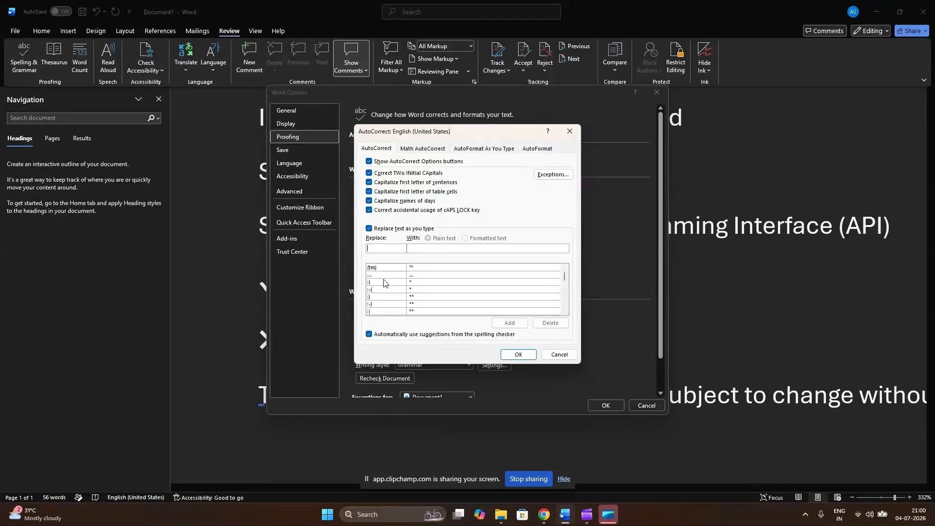
{"action": "scroll", "coordinate": [383, 283], "scroll_direction": "up", "scroll_amount": 2}
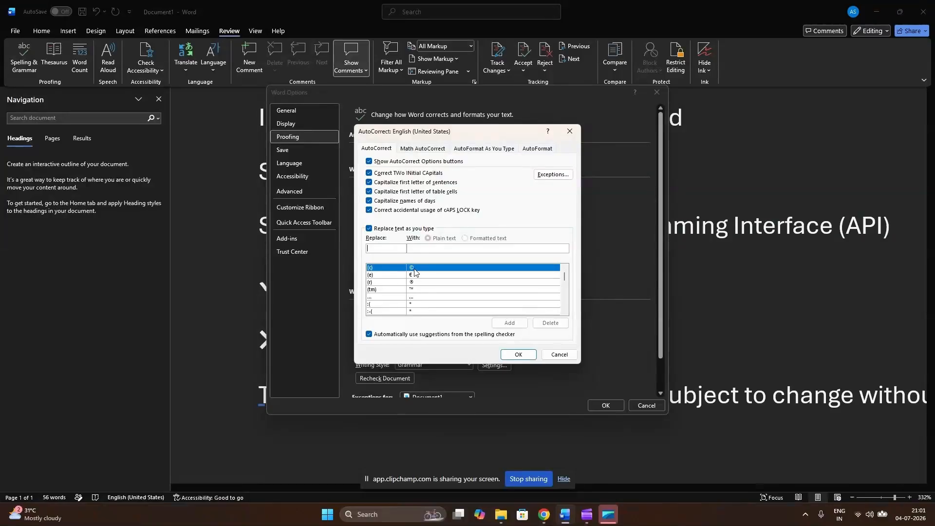
{"action": "scroll", "coordinate": [416, 287], "scroll_direction": "down", "scroll_amount": 3}
{"action": "scroll", "coordinate": [416, 287], "scroll_direction": "down", "scroll_amount": 1}
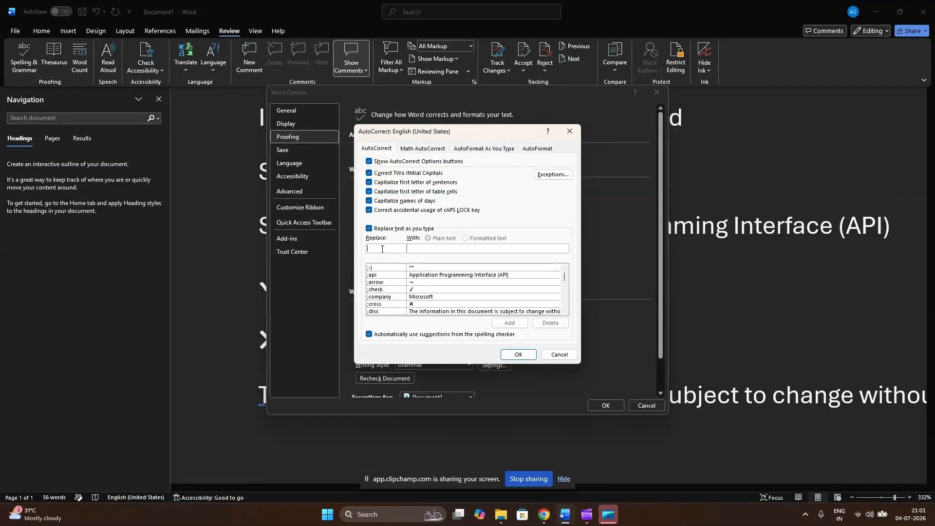
Add an AutoCorrect entry that replaces ;play with "playground", and save the options.
{"action": "type", "text": ";"}
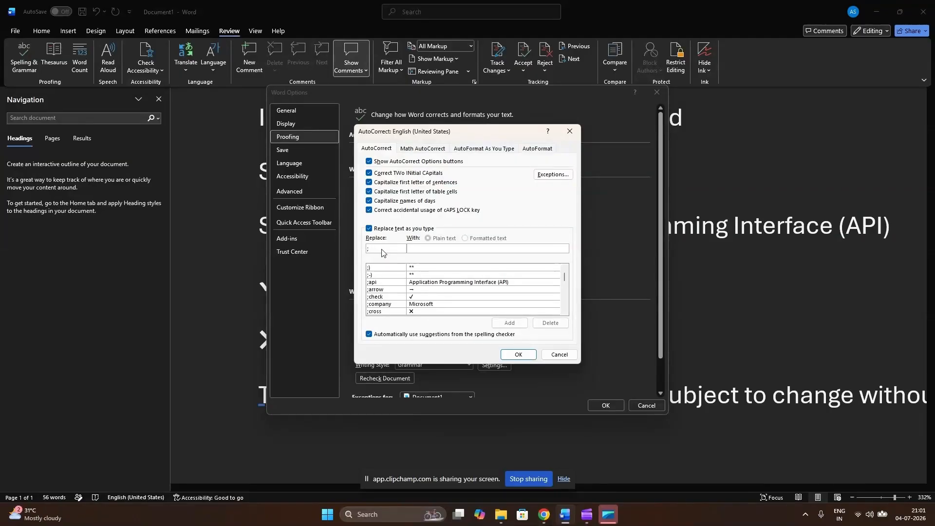
{"action": "type", "text": "play"}
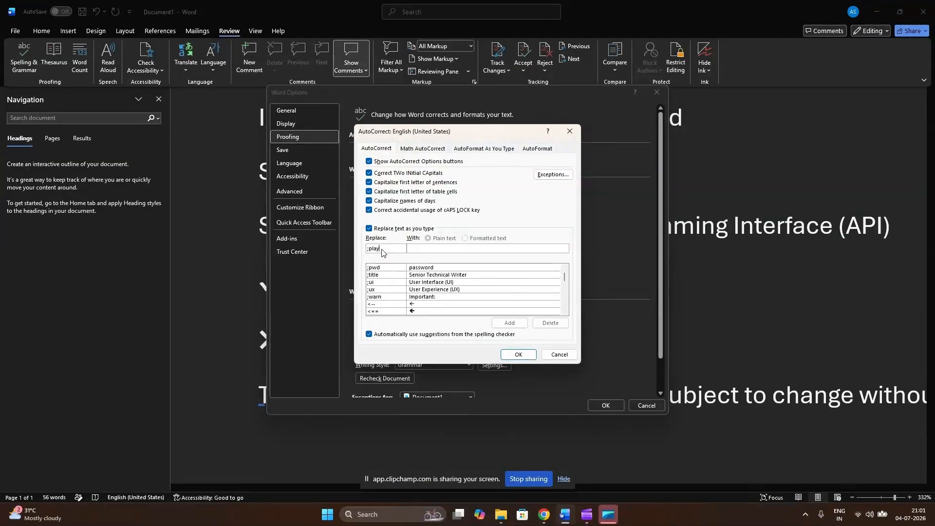
{"action": "key", "text": "Tab"}
{"action": "type", "text": "playground"}
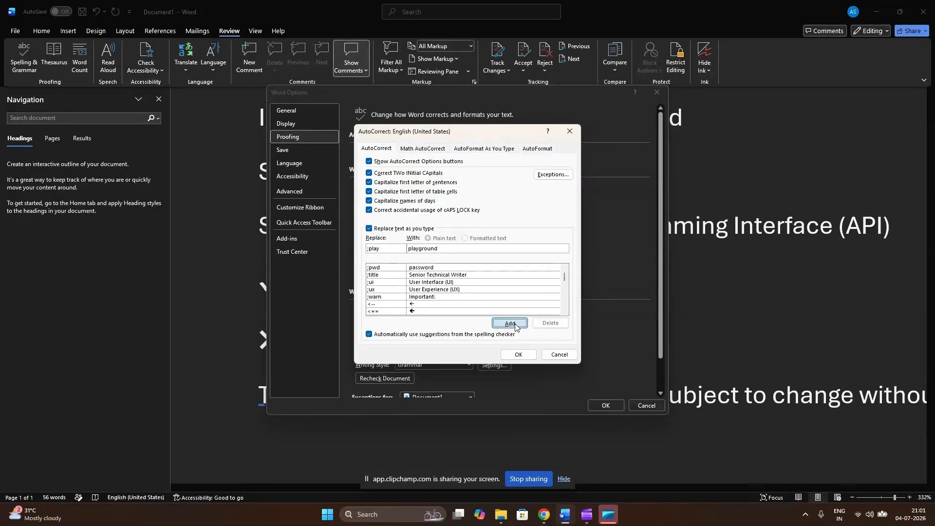
{"action": "left_click", "coordinate": [510, 323]}
{"action": "left_click", "coordinate": [518, 354]}
{"action": "left_click", "coordinate": [606, 406]}
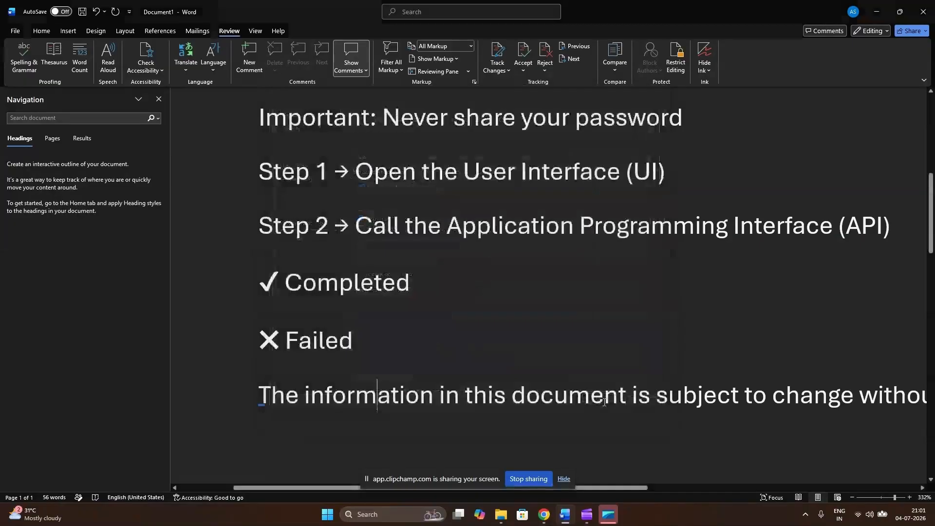
Split the disclaimer after "The information in" and insert "playground" on its own line in the gap, using the AutoCorrect code ;play.
{"action": "left_click", "coordinate": [434, 417]}
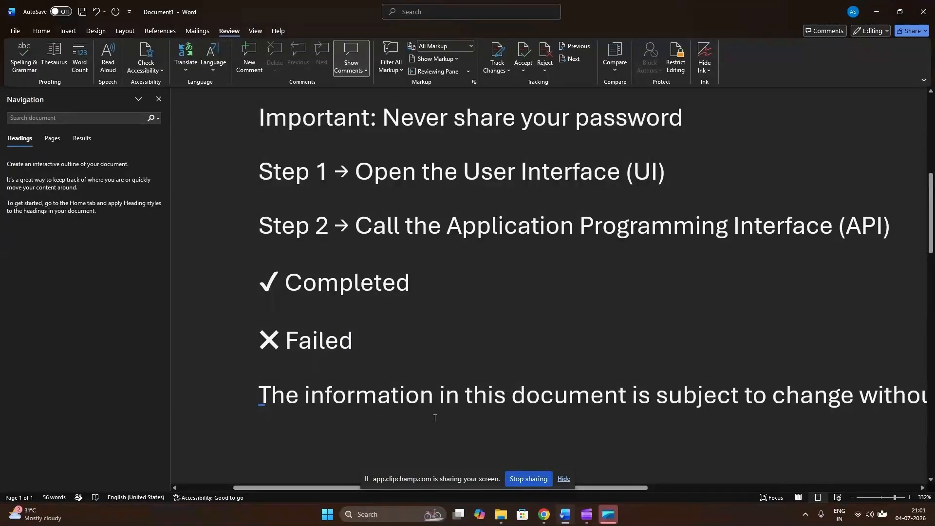
{"action": "key", "text": "Right"}
{"action": "key", "text": "Right"}
{"action": "key", "text": "Right"}
{"action": "key", "text": "Right"}
{"action": "key", "text": "Return"}
{"action": "key", "text": "Return"}
{"action": "key", "text": "Up"}
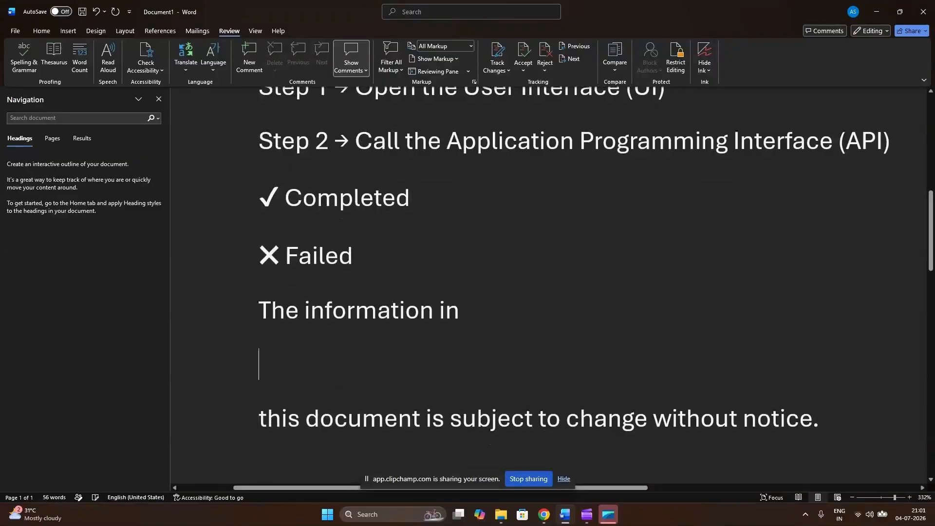
{"action": "type", "text": ";playground"}
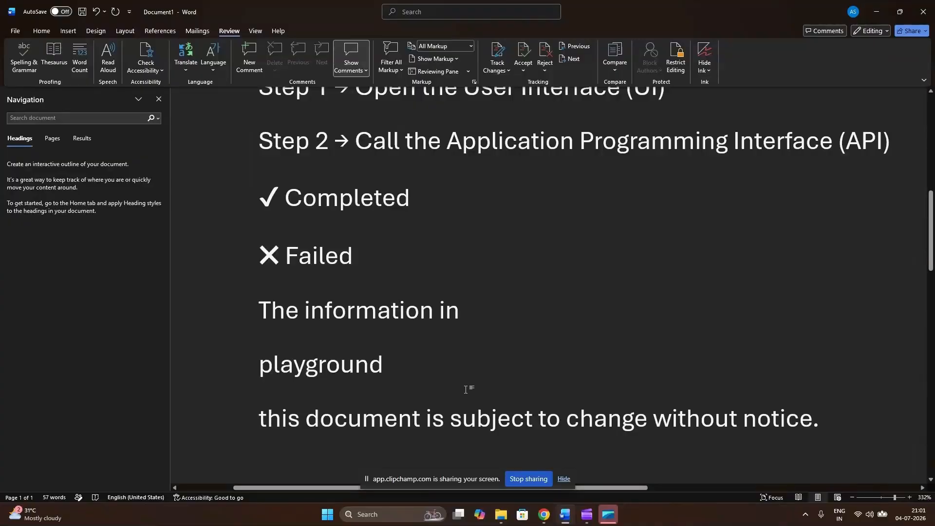
{"action": "scroll", "coordinate": [341, 364], "scroll_direction": "up", "scroll_amount": 5}
{"action": "scroll", "coordinate": [341, 364], "scroll_direction": "up", "scroll_amount": 5}
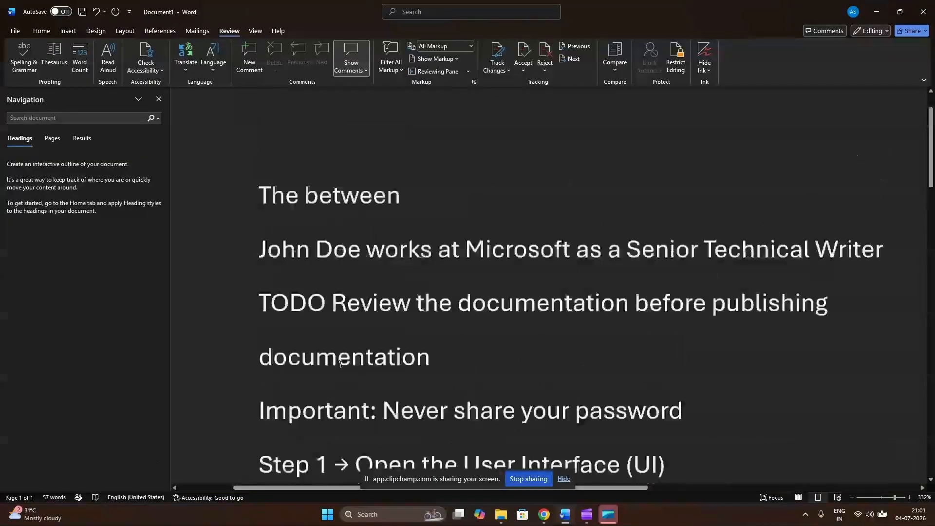
{"action": "scroll", "coordinate": [340, 364], "scroll_direction": "down", "scroll_amount": 5}
{"action": "scroll", "coordinate": [340, 364], "scroll_direction": "up", "scroll_amount": 2}
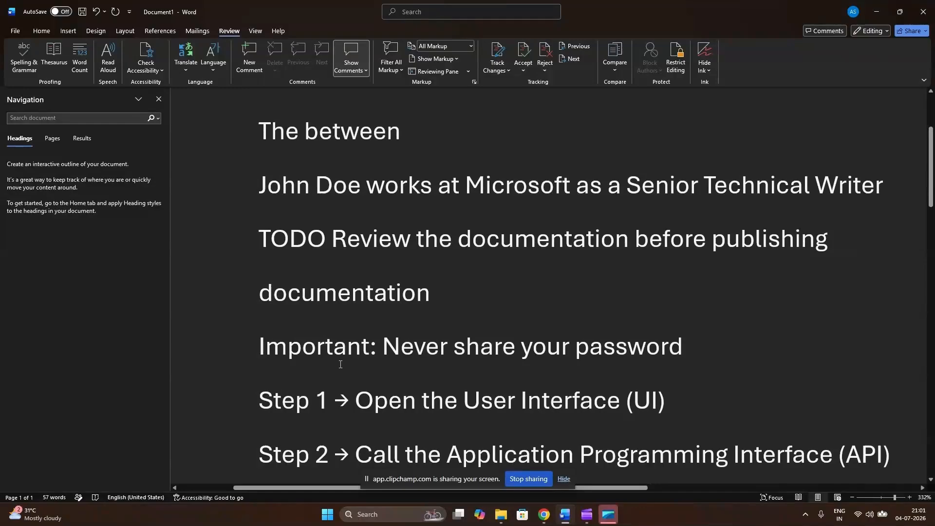